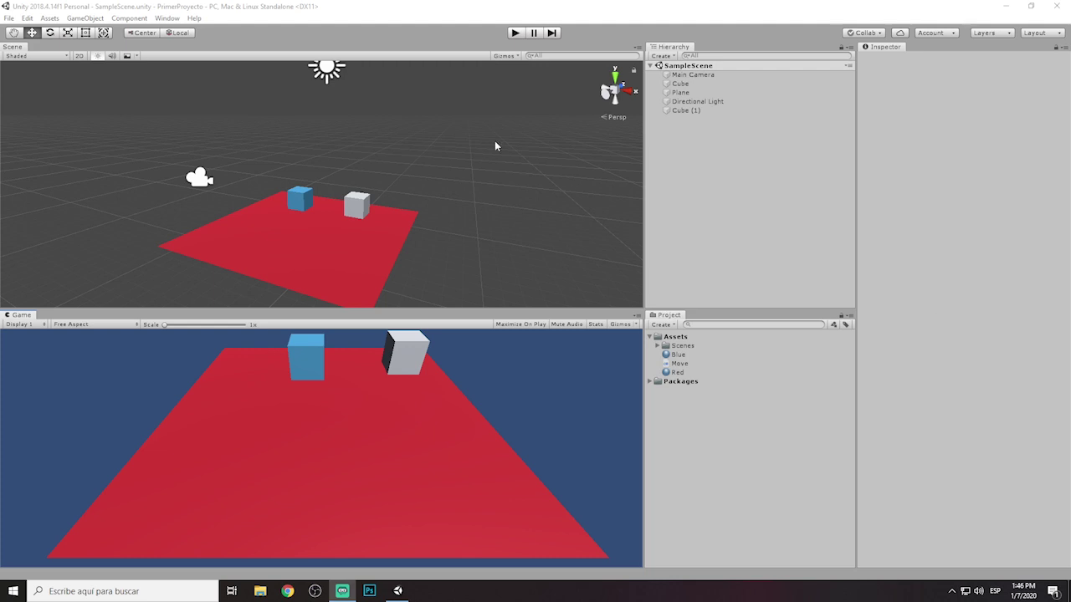
Step: Open the Asset Store from the Window menu as a docked editor tab
left_click(168, 19)
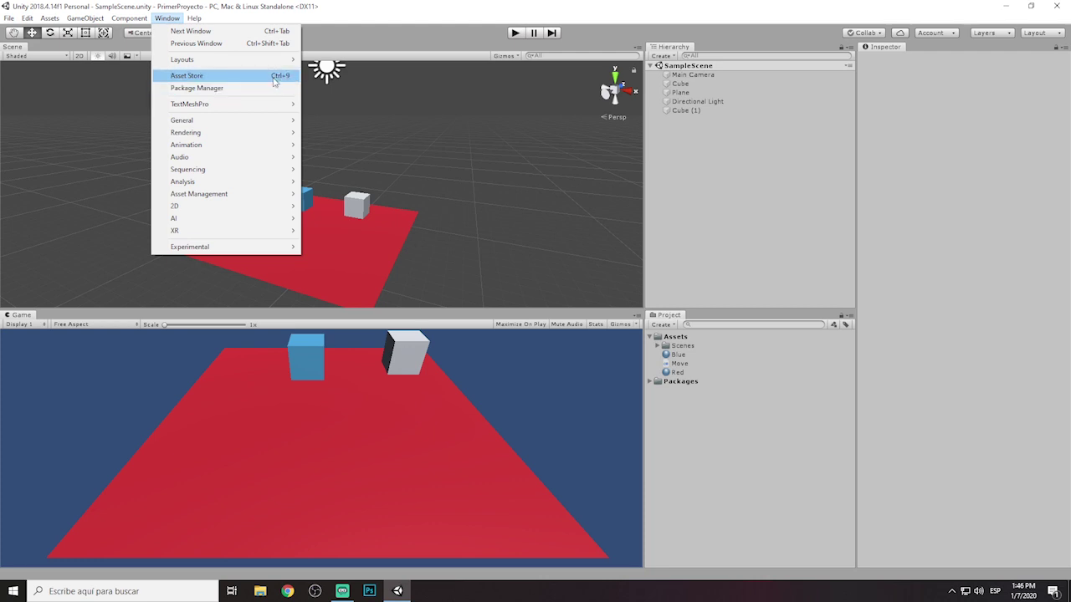
left_click(201, 79)
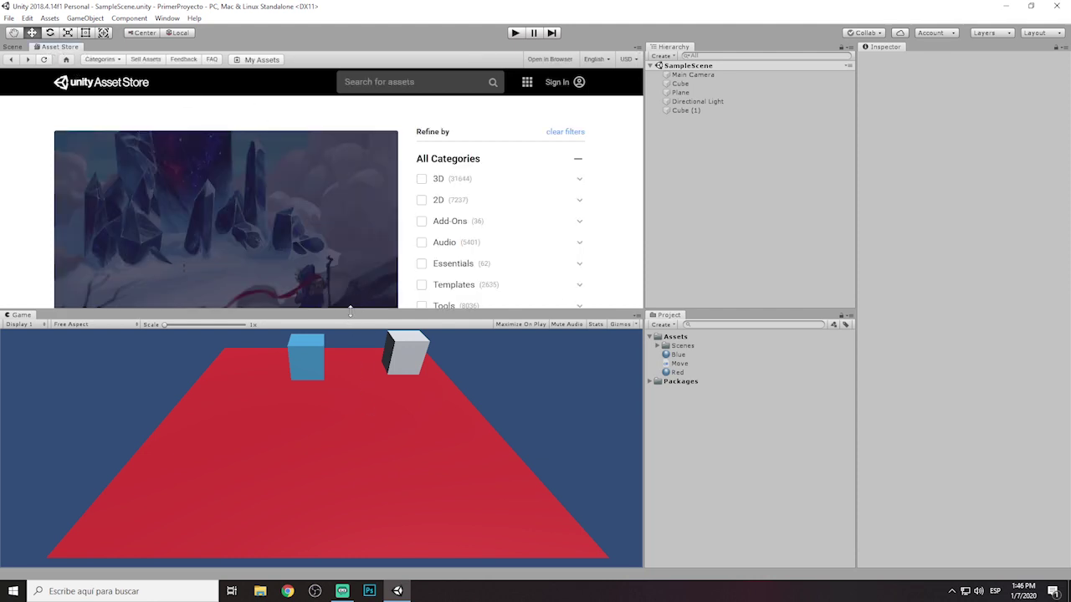
Step: Enlarge the Asset Store panel over the Game view and scroll to the featured packs
left_click_drag(355, 311, 359, 417)
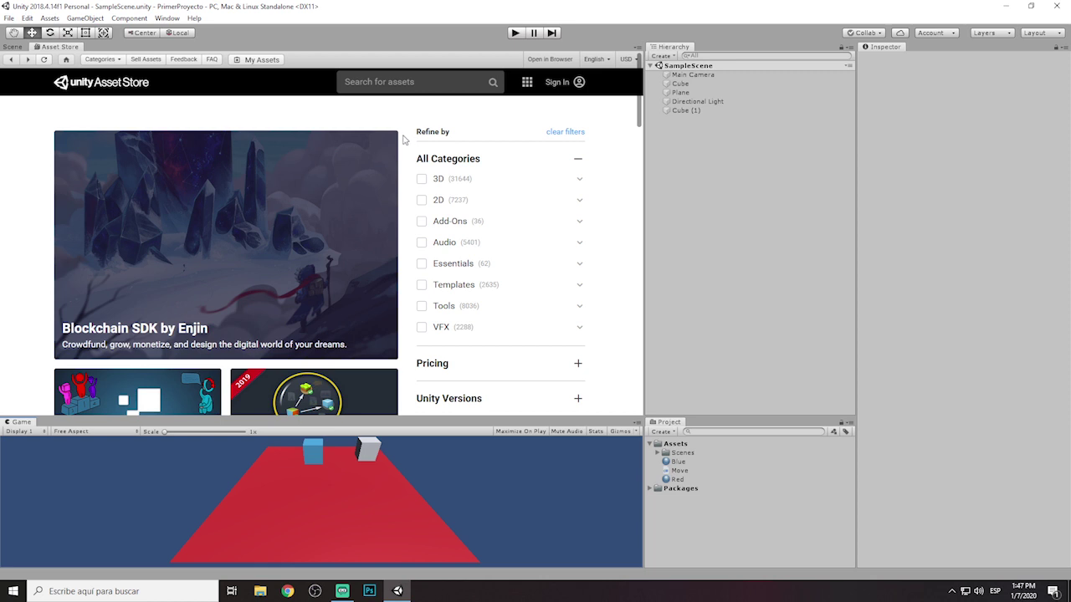
scroll(408, 144, "down", 1)
scroll(409, 147, "down", 1)
scroll(410, 151, "down", 3)
scroll(410, 151, "down", 3)
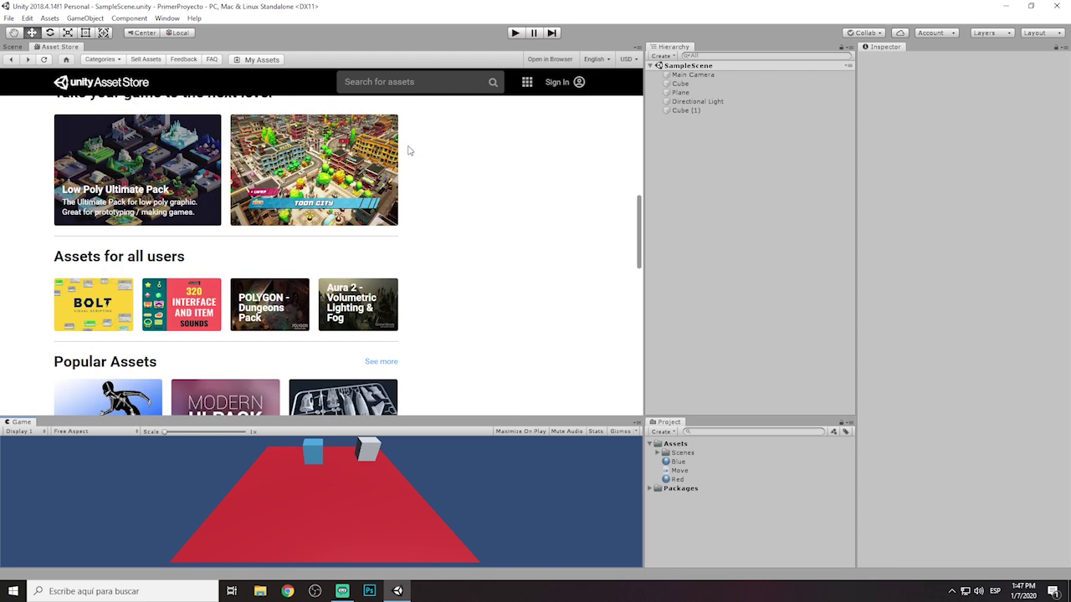
scroll(410, 150, "up", 1)
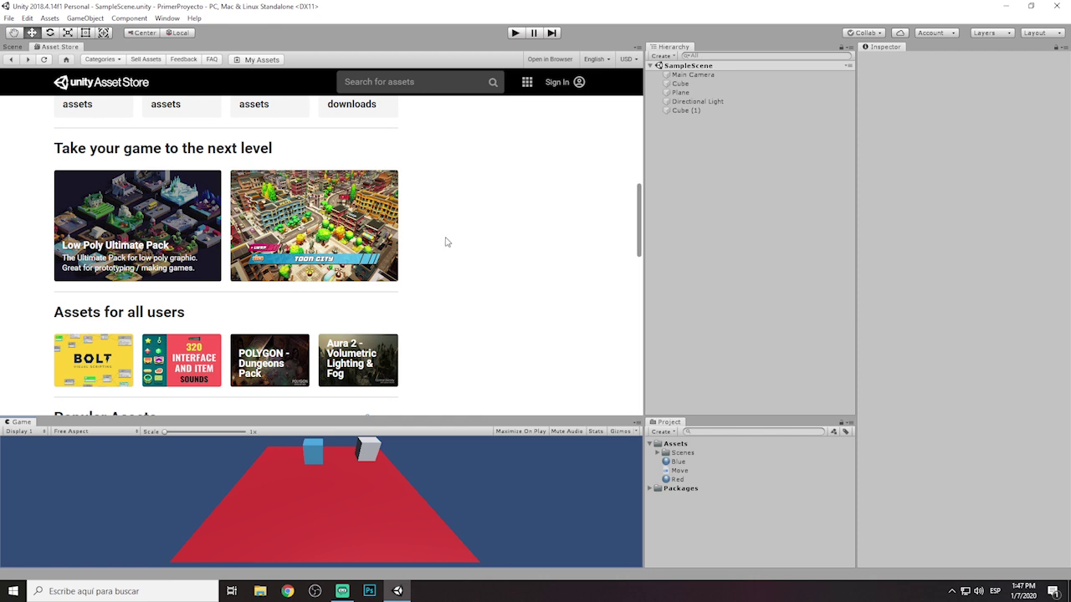
scroll(444, 241, "down", 3)
scroll(442, 239, "down", 1)
scroll(430, 240, "down", 1)
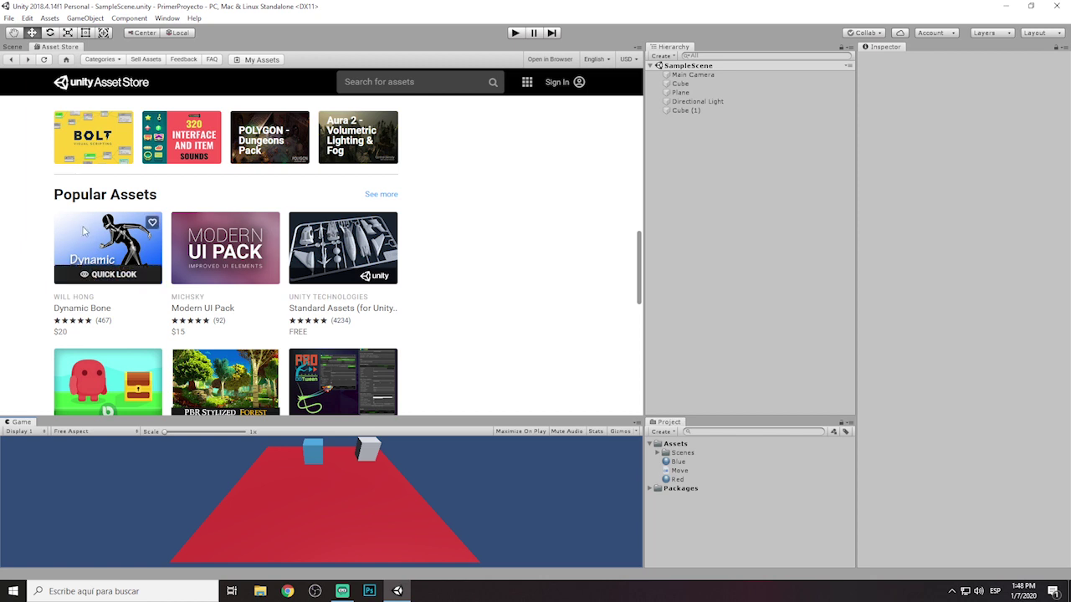
scroll(83, 231, "down", 2)
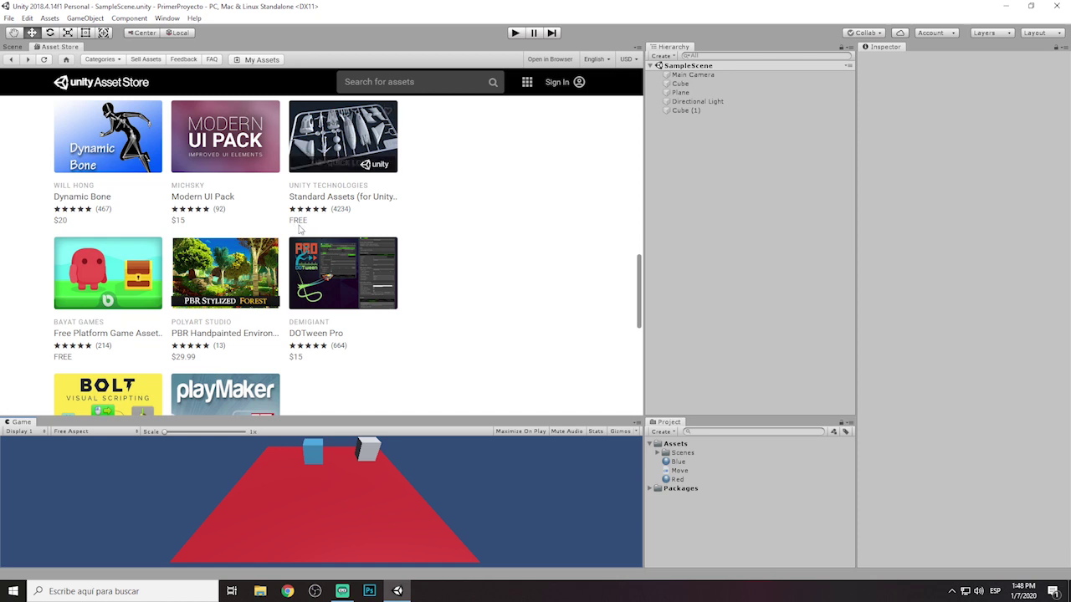
scroll(280, 244, "down", 3)
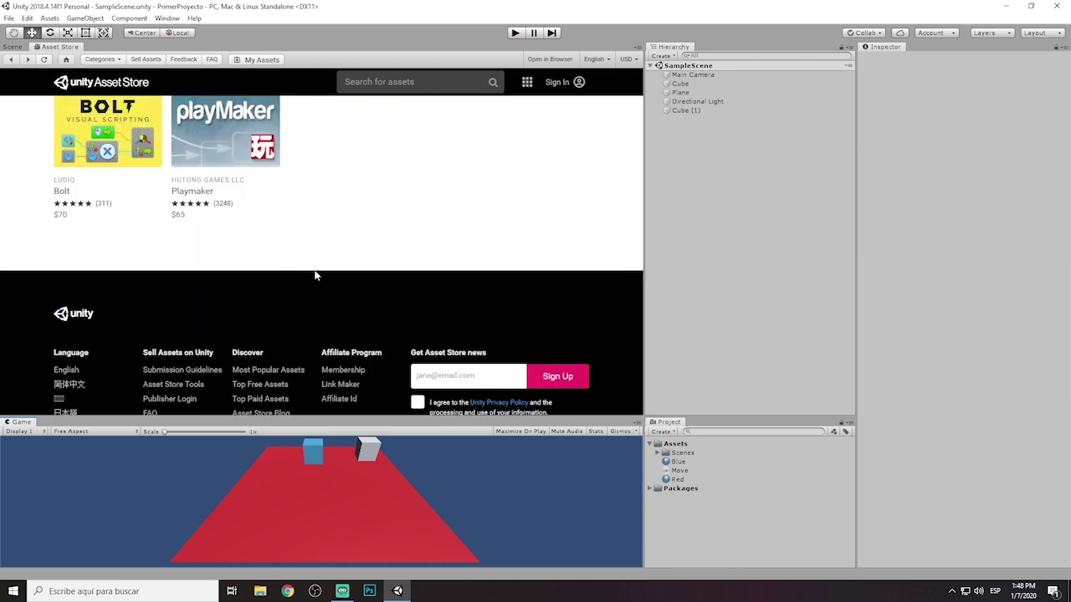
scroll(315, 275, "down", 3)
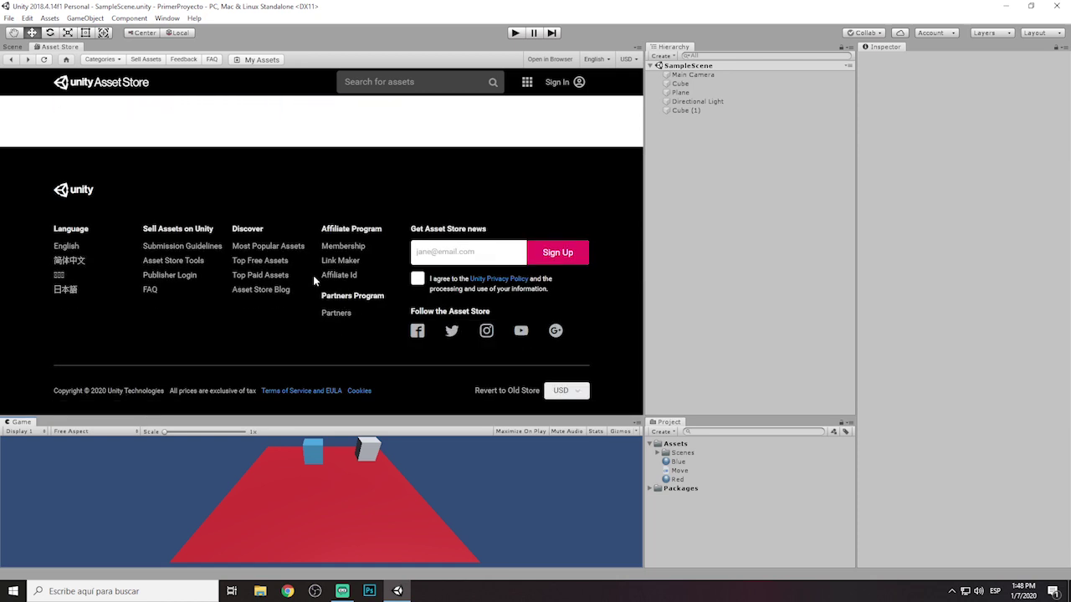
scroll(315, 280, "up", 5)
scroll(316, 287, "up", 5)
left_click(316, 287)
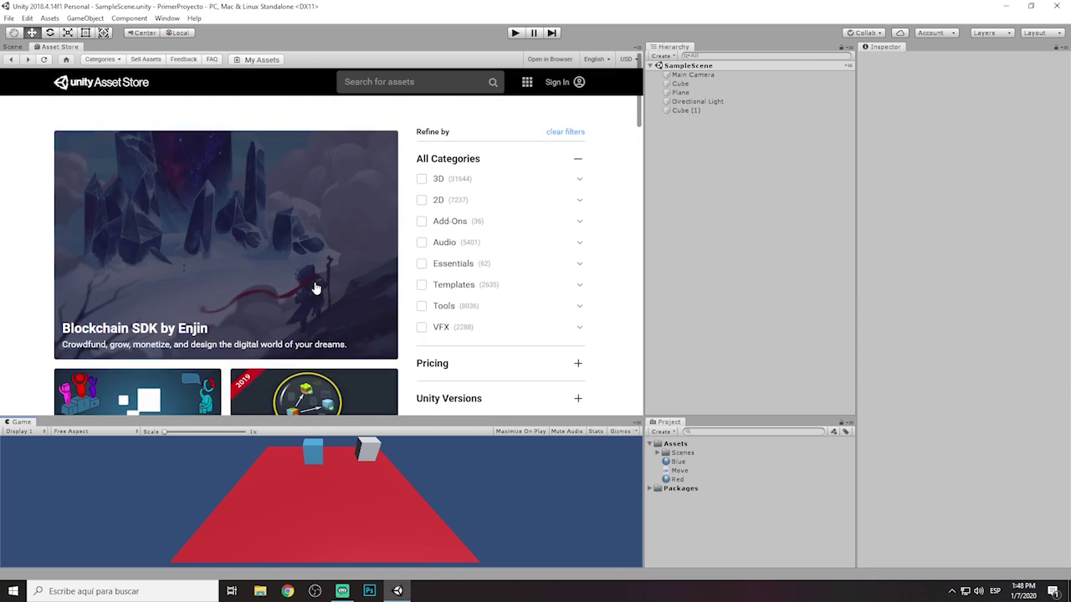
left_click(361, 83)
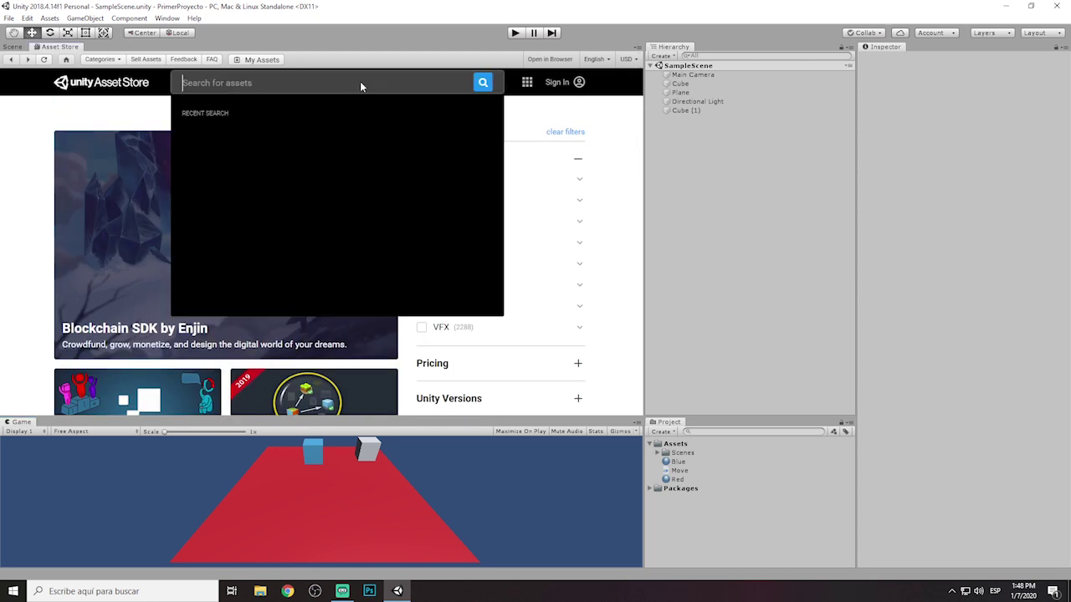
Step: Search the Asset Store for car and scroll through the results
type("ca")
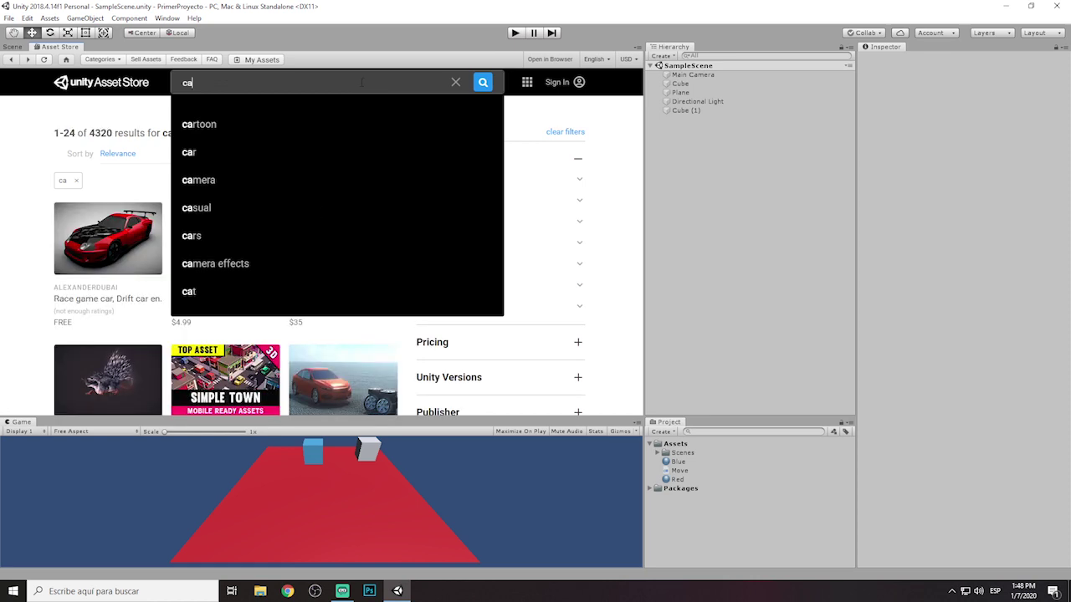
type("r")
key("Return")
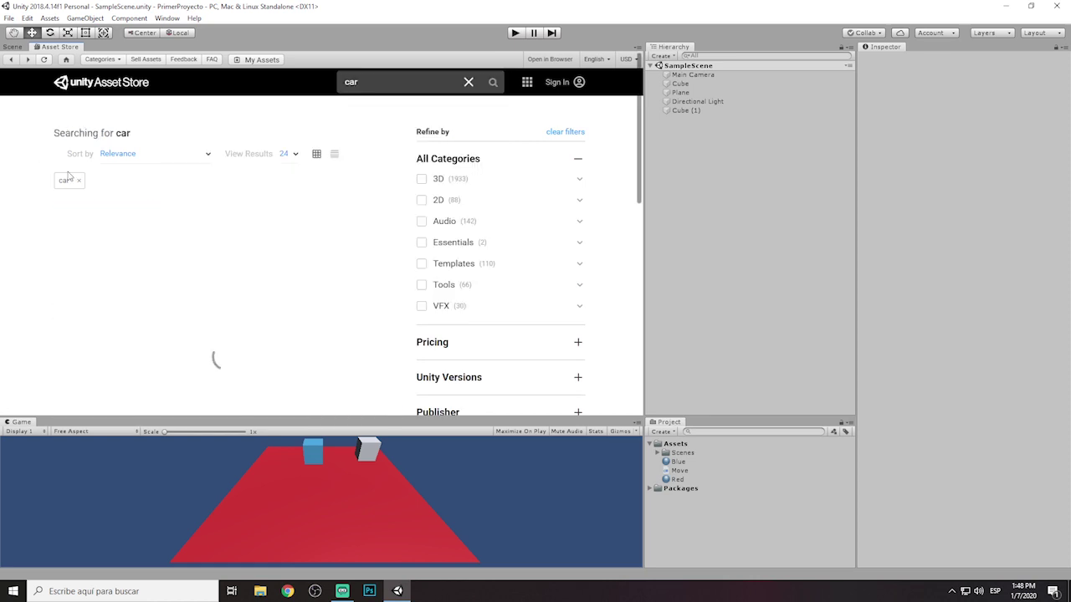
scroll(251, 243, "down", 3)
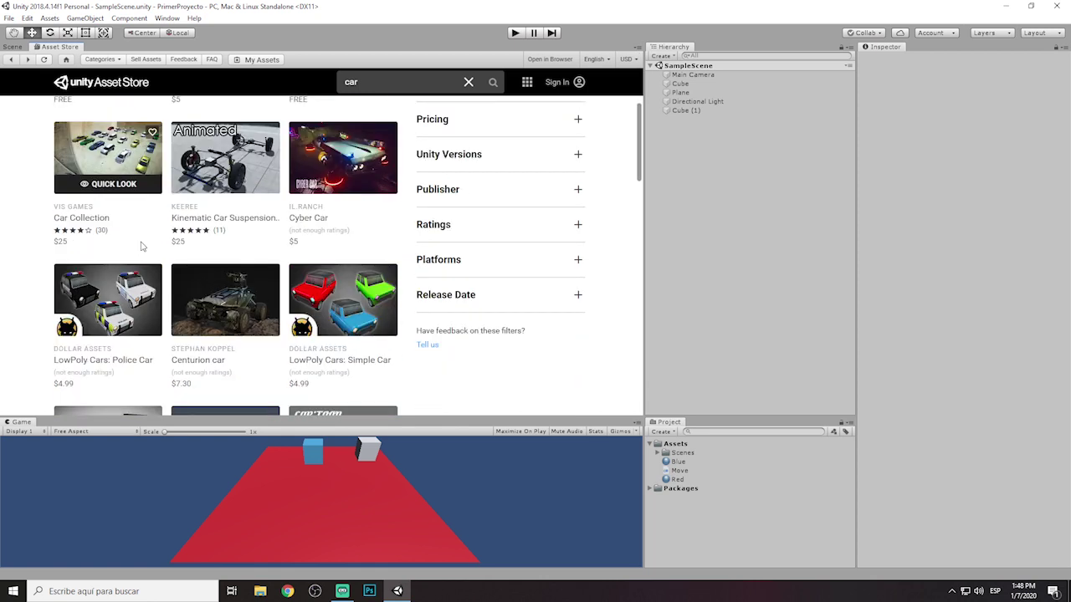
scroll(167, 243, "down", 3)
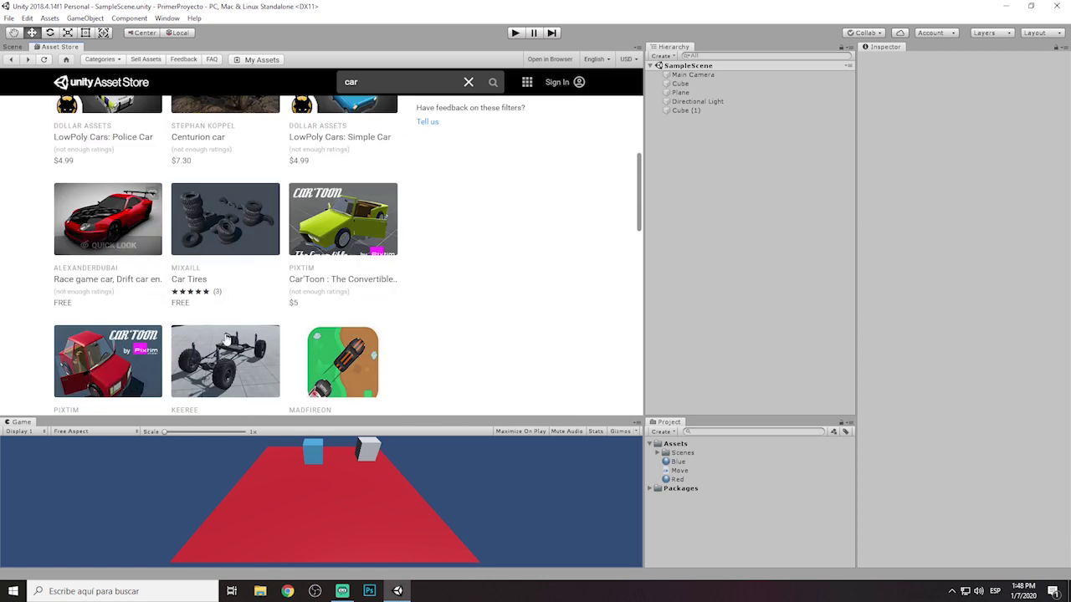
scroll(141, 246, "up", 10)
Step: Replace the query with the building suggestion and browse its 1726 results
left_click(363, 87)
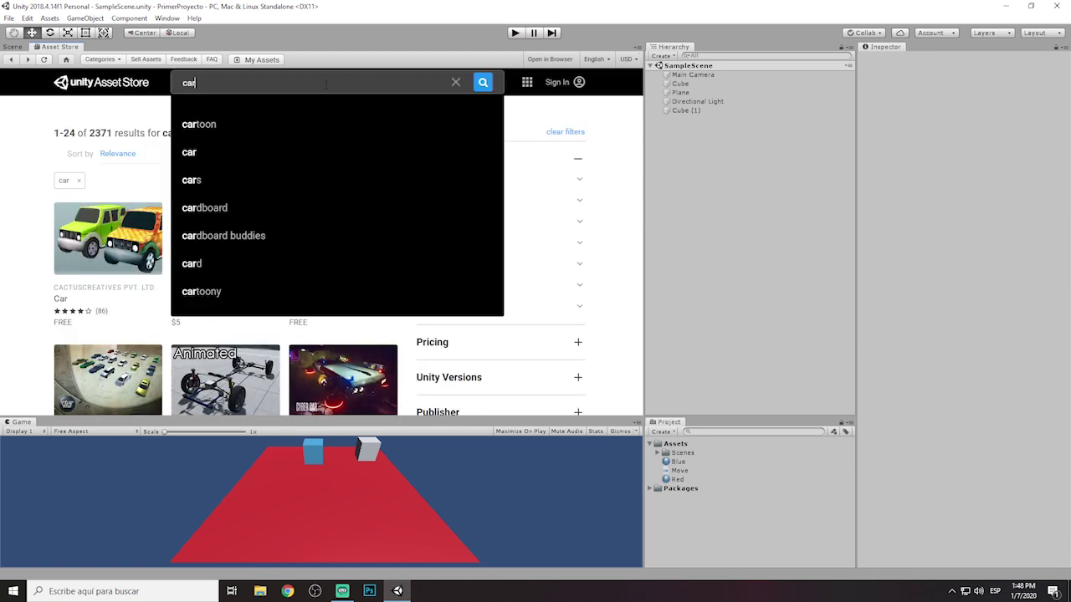
key("BackSpace")
key("BackSpace")
key("BackSpace")
type("bui")
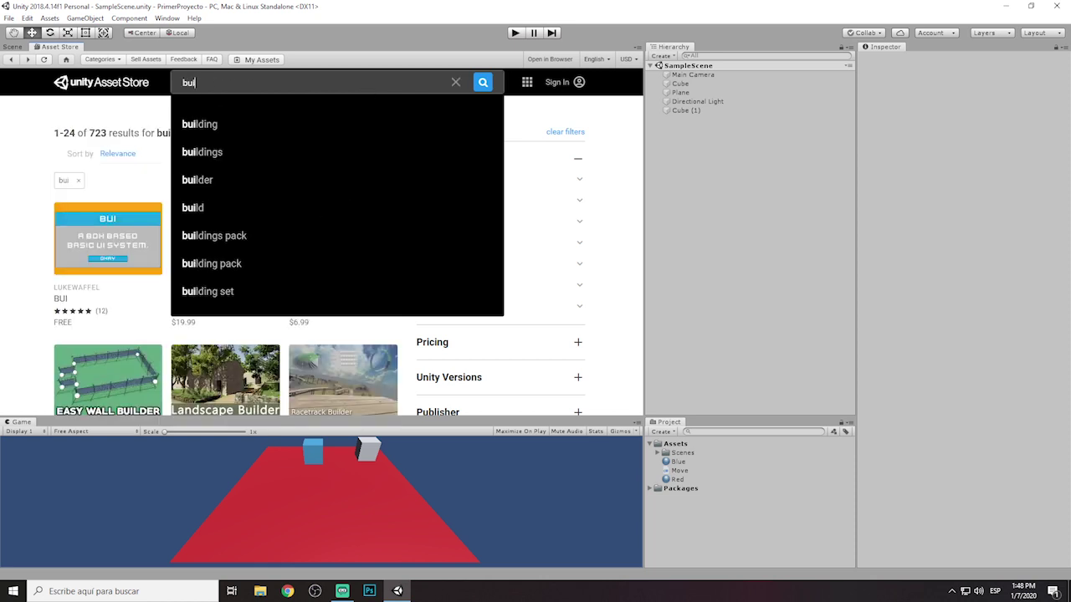
key("Down")
key("Return")
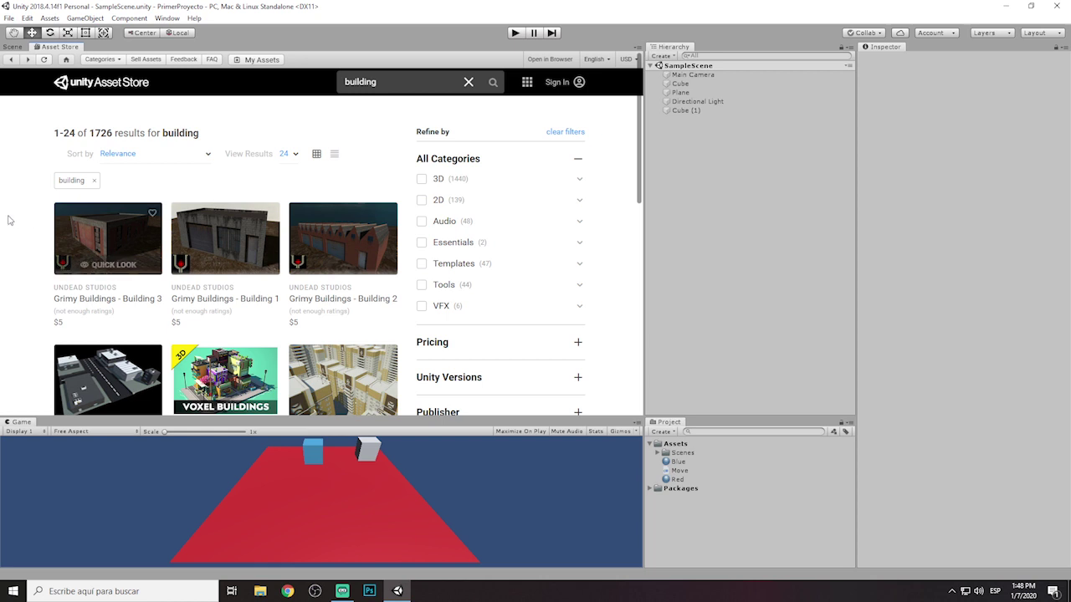
scroll(105, 242, "down", 1)
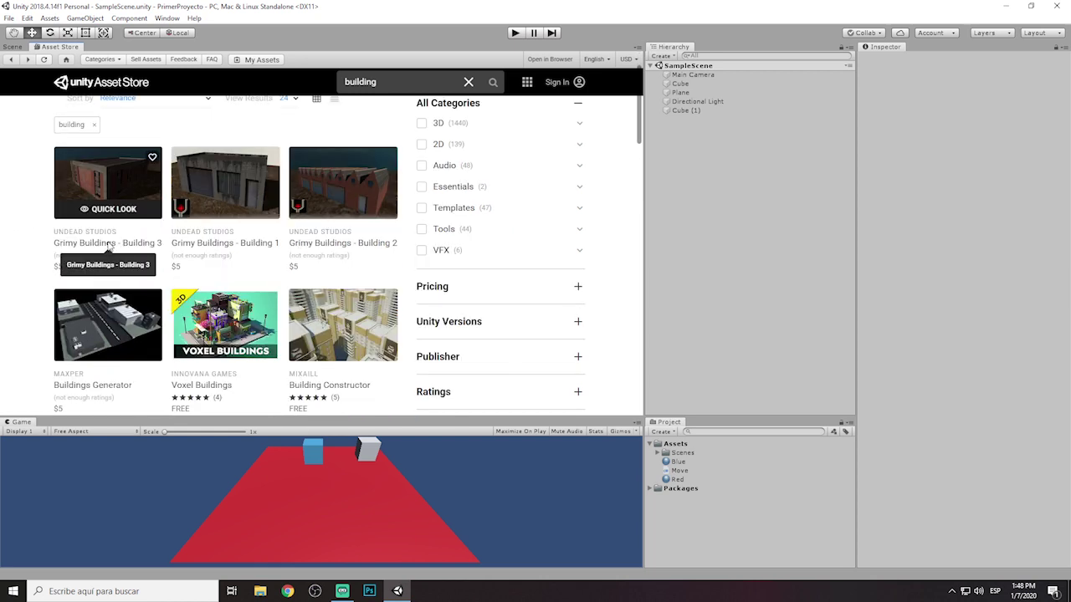
scroll(107, 245, "down", 2)
scroll(343, 243, "up", 3)
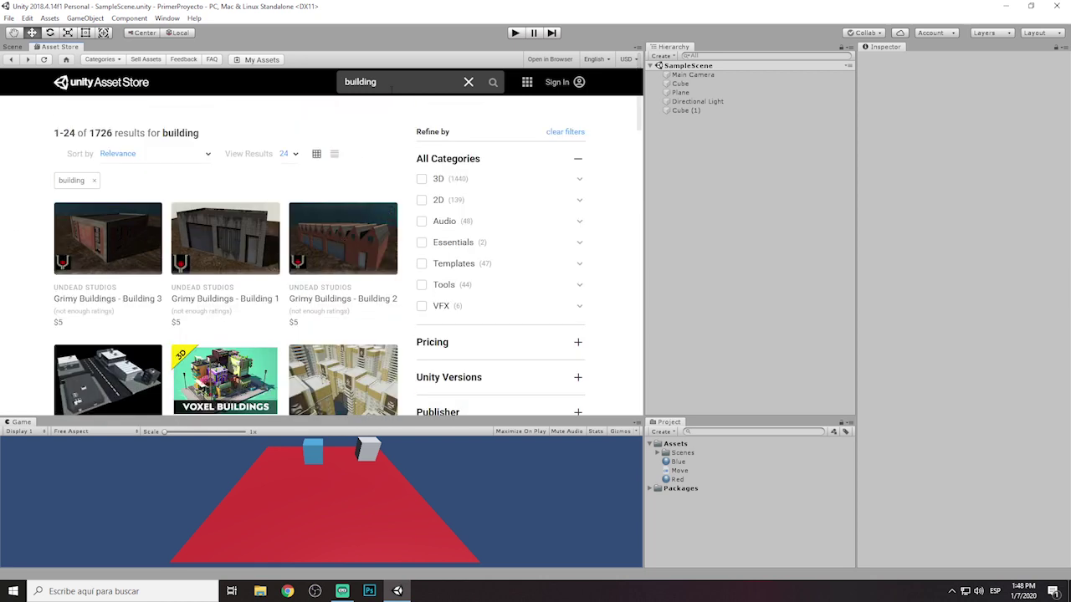
Step: Erase the building query and type wall in the search box
left_click(393, 88)
key("BackSpace")
key("BackSpace")
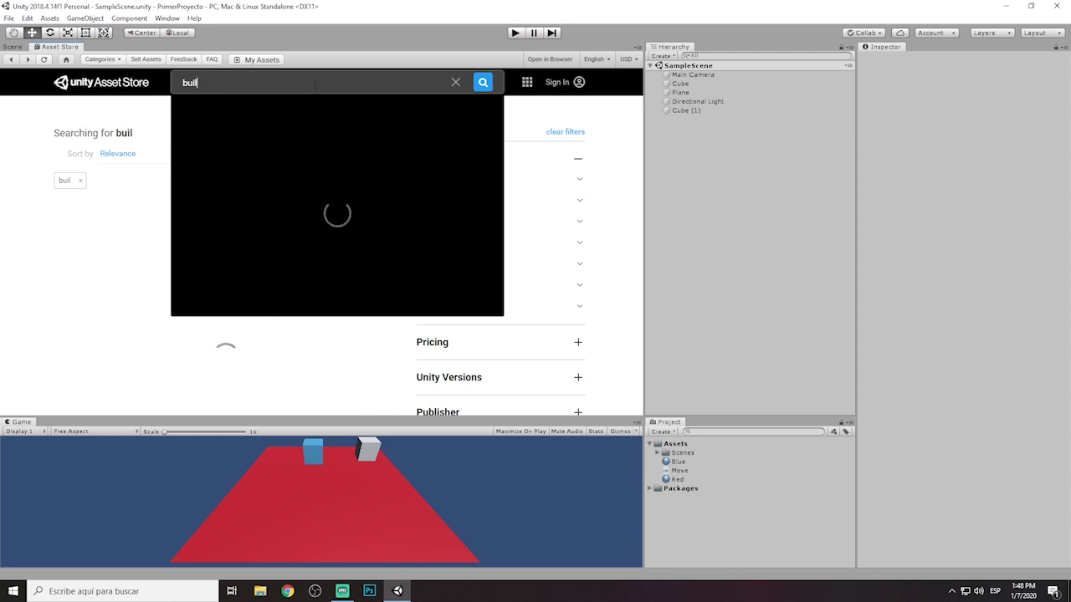
key("BackSpace")
key("BackSpace")
key("BackSpace")
type("wall")
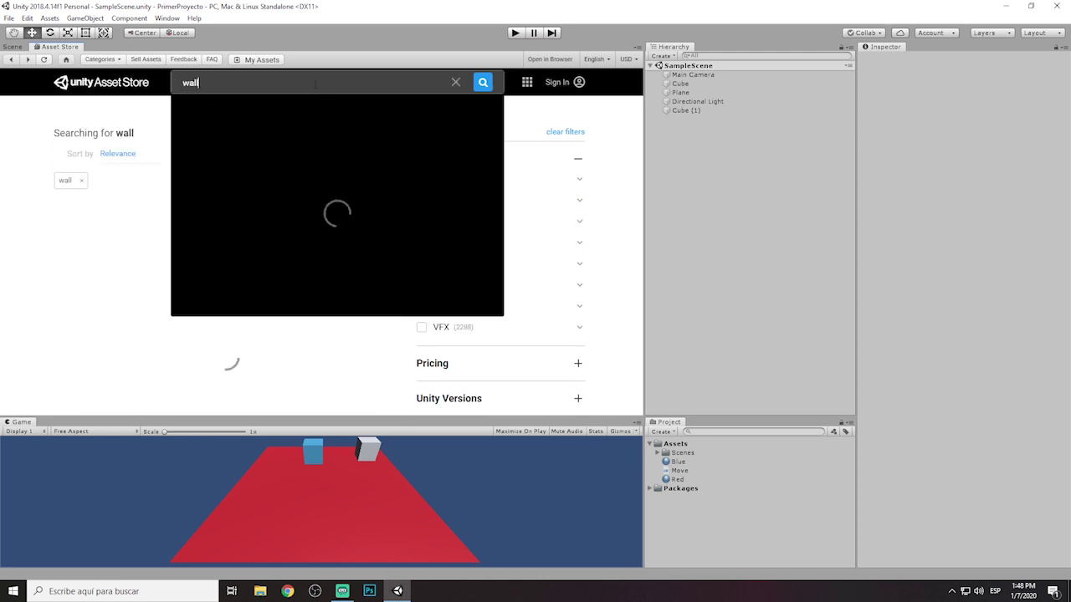
Step: Clear and rerun the wall search, then scroll through its results
left_click(455, 82)
left_click(384, 82)
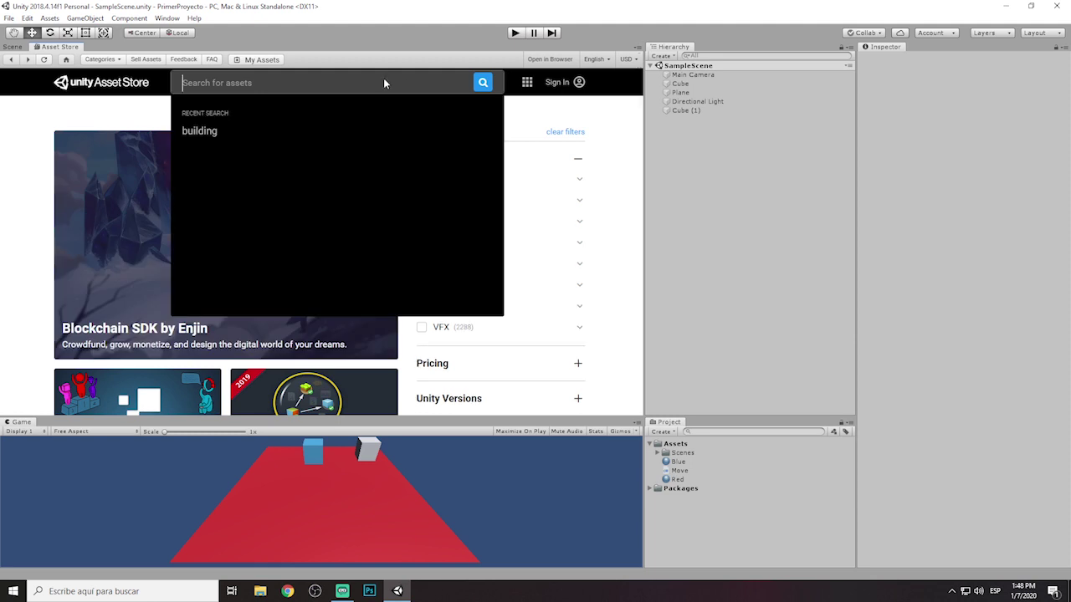
type("wall")
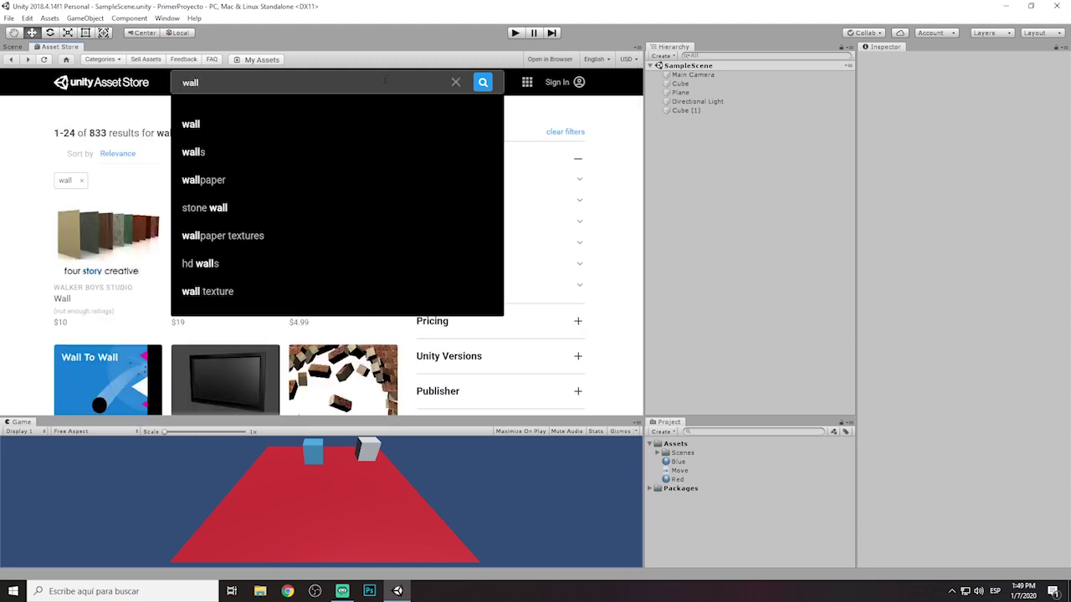
left_click(33, 209)
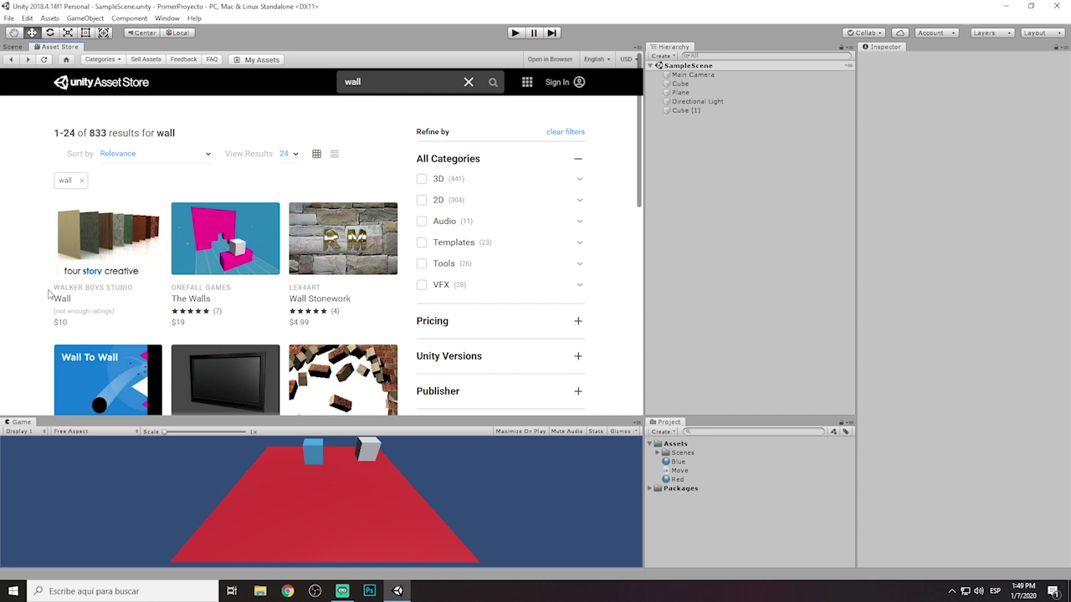
mouse_move(60, 294)
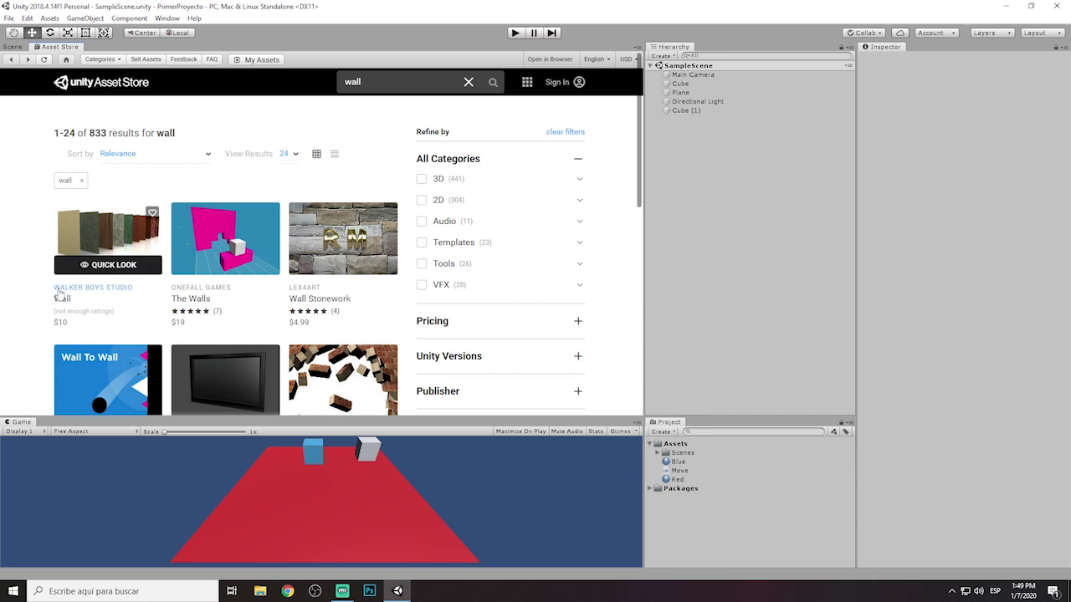
scroll(59, 294, "down", 3)
scroll(59, 290, "down", 3)
scroll(59, 290, "up", 1)
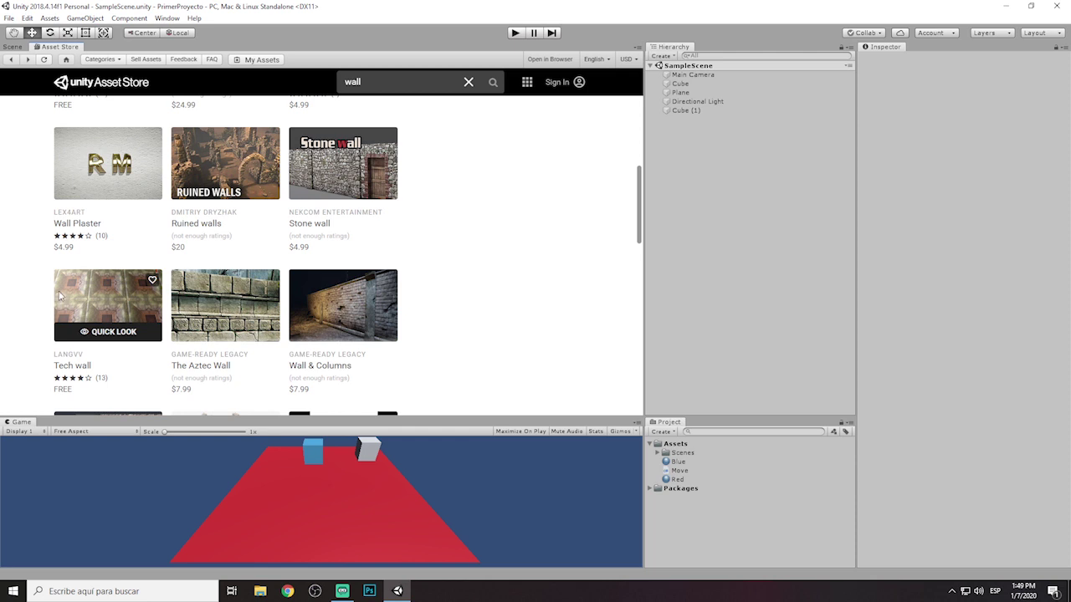
scroll(59, 296, "down", 6)
scroll(59, 297, "up", 8)
scroll(331, 136, "up", 8)
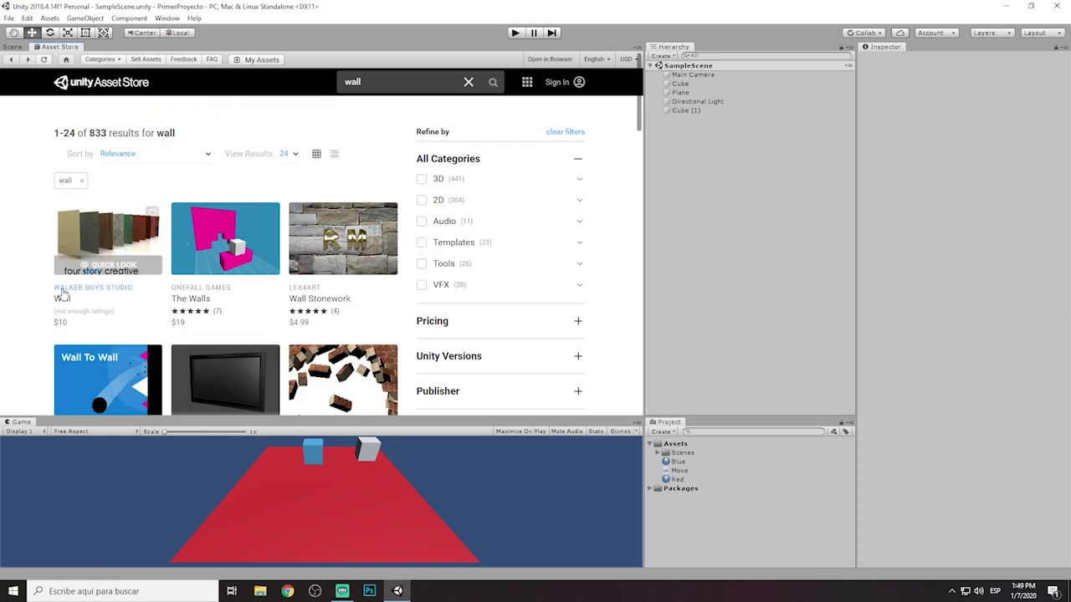
Step: Replace the search term wall with muro and run the search
left_click(327, 83)
double_click(229, 86)
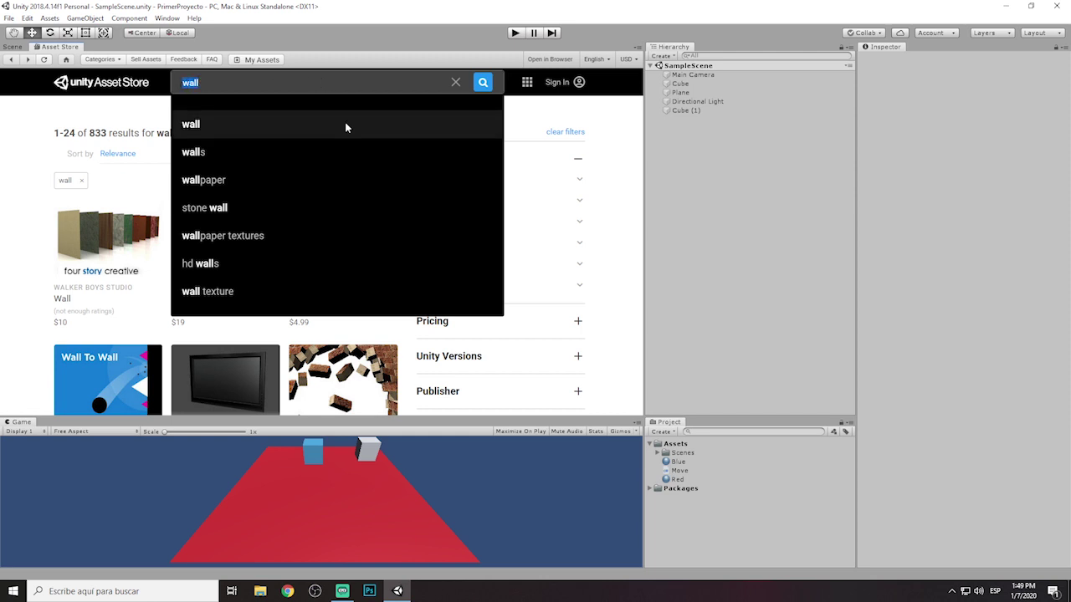
type("muro")
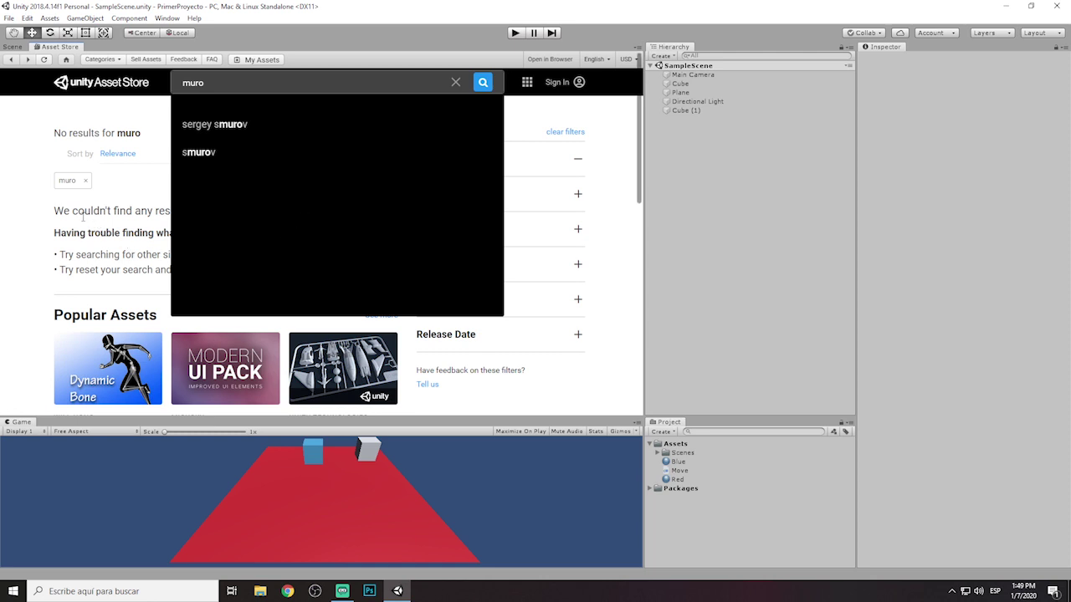
key("Return")
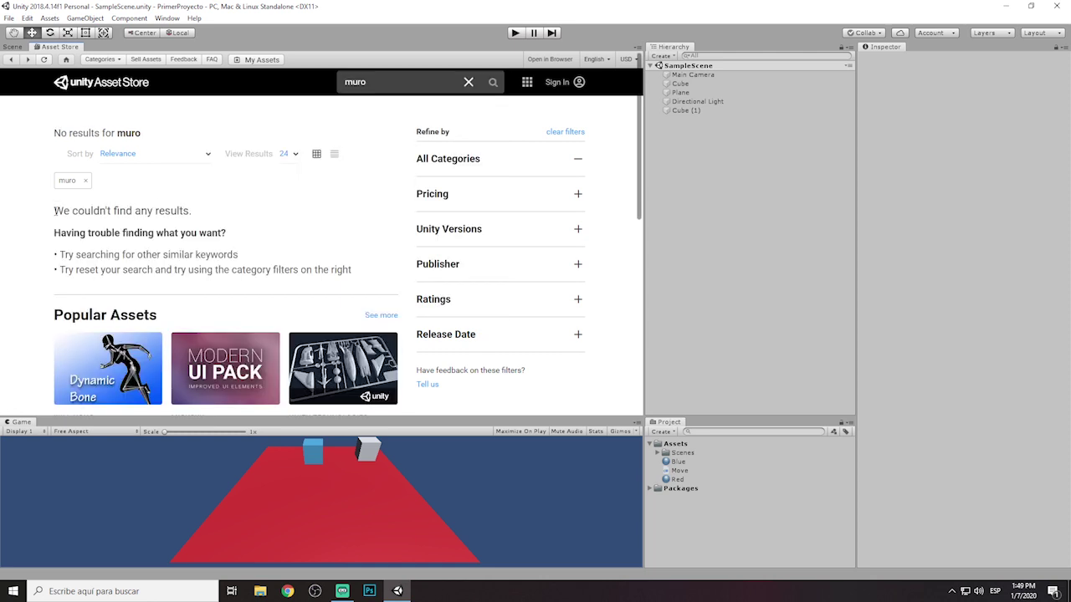
Step: Search for pared instead of muro and scroll through its 14 results
left_click_drag(54, 210, 225, 210)
left_click(225, 210)
left_click(325, 82)
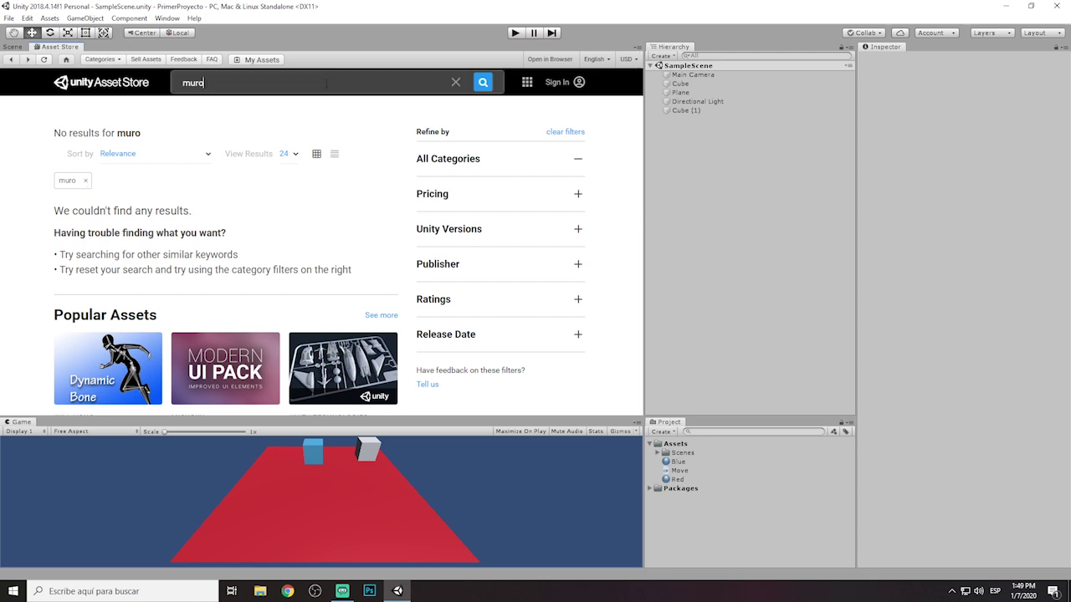
key("BackSpace")
key("BackSpace")
key("BackSpace")
key("BackSpace")
type("pared")
key("Return")
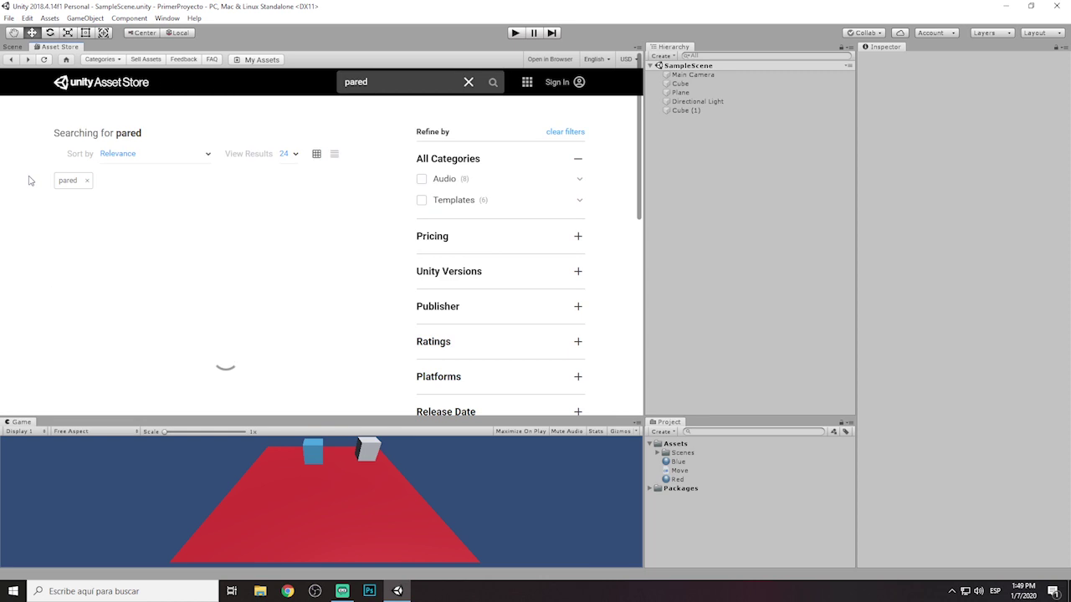
scroll(365, 225, "down", 1)
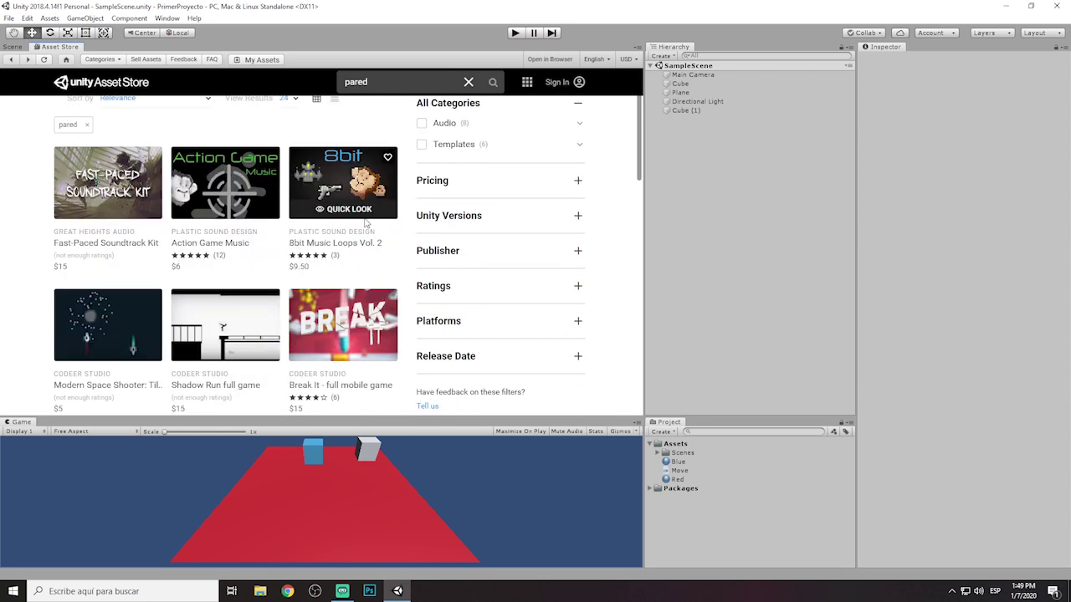
scroll(366, 224, "down", 1)
scroll(366, 224, "down", 3)
scroll(365, 224, "down", 2)
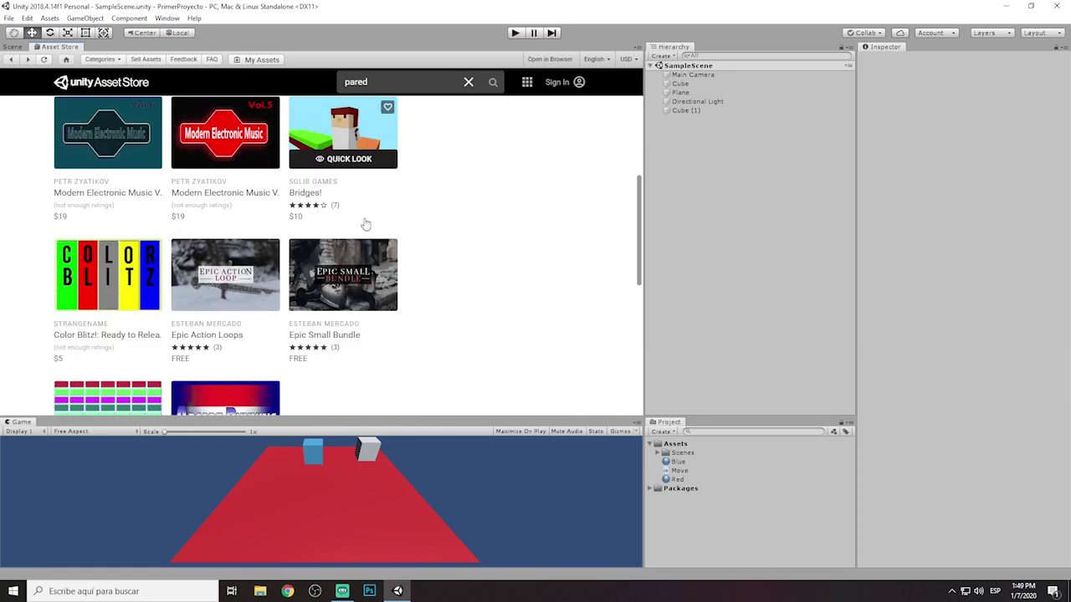
scroll(366, 224, "up", 6)
scroll(366, 224, "up", 1)
Step: Replace the pared query with wall and run the search again
left_click(311, 82)
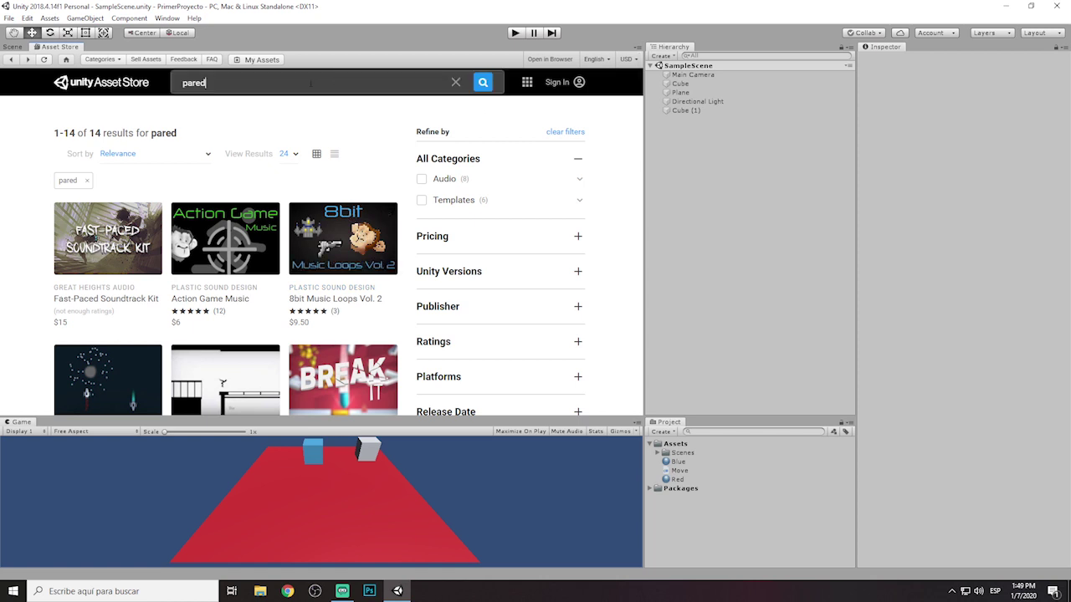
key("ctrl+a")
type("wall")
key("Return")
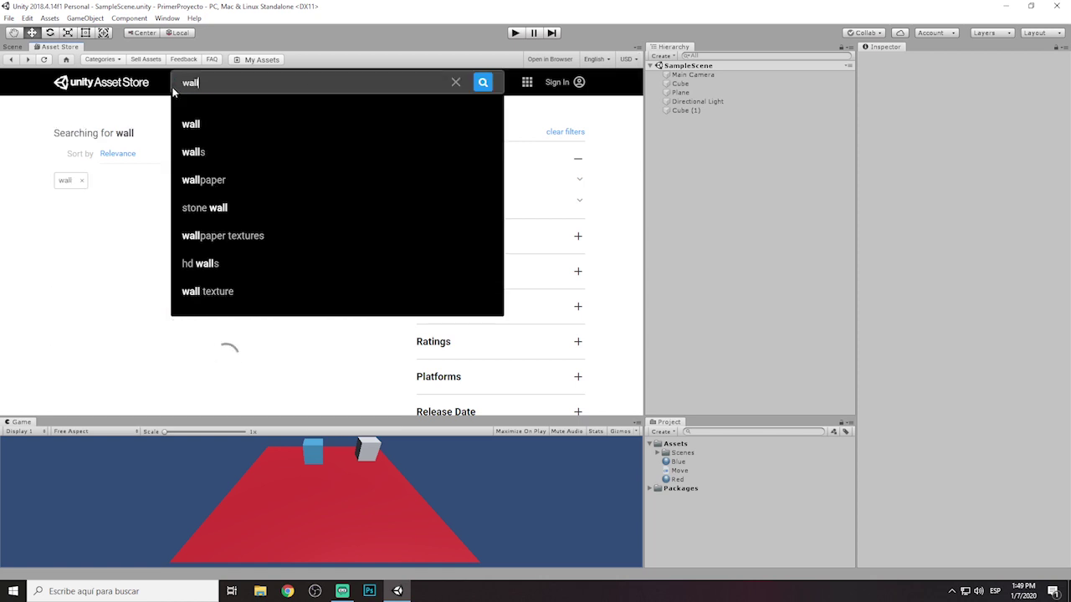
Step: Confirm the wall search and scroll through its results
left_click(59, 169)
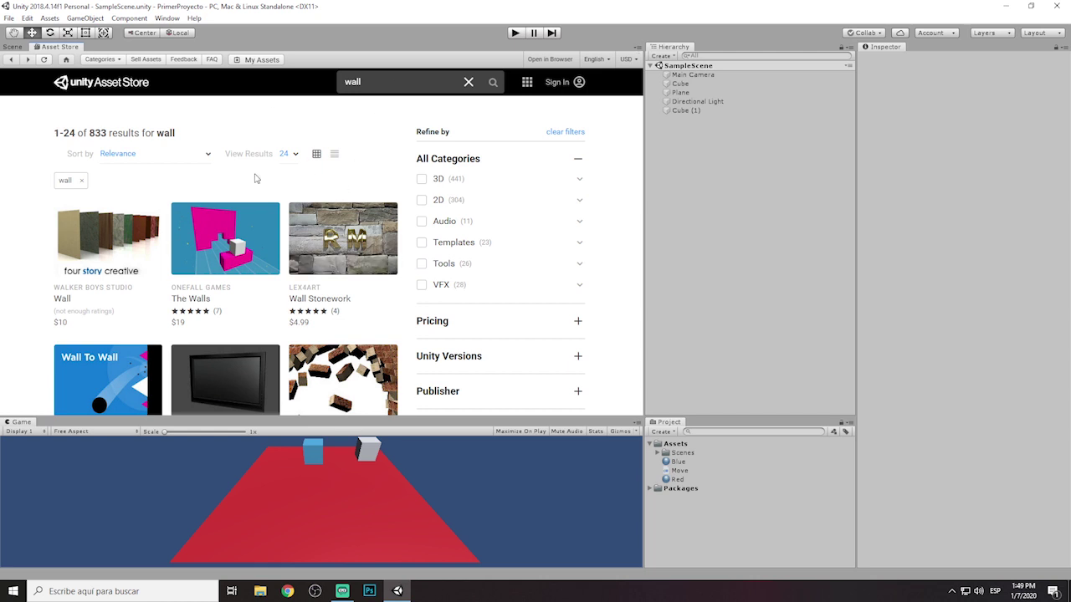
scroll(215, 186, "down", 3)
scroll(339, 217, "down", 5)
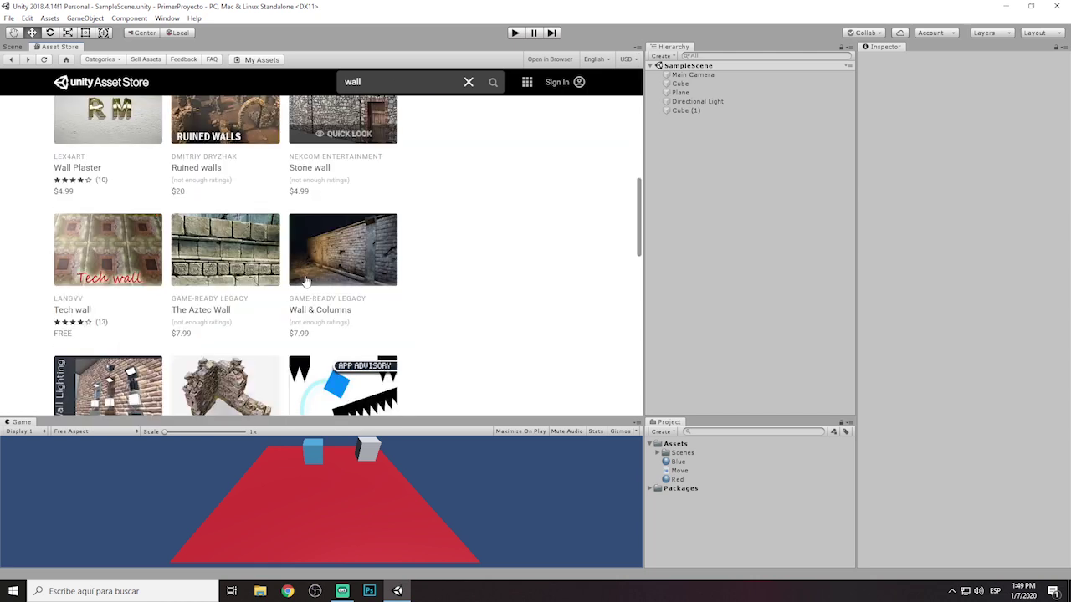
scroll(302, 269, "down", 3)
scroll(305, 279, "up", 3)
scroll(305, 279, "up", 5)
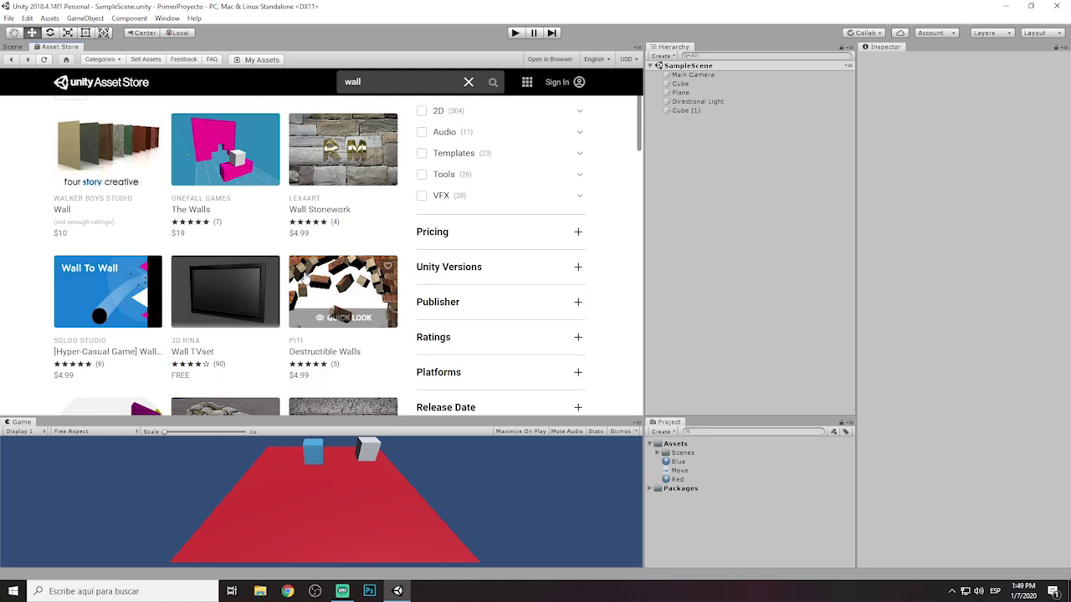
scroll(305, 279, "up", 2)
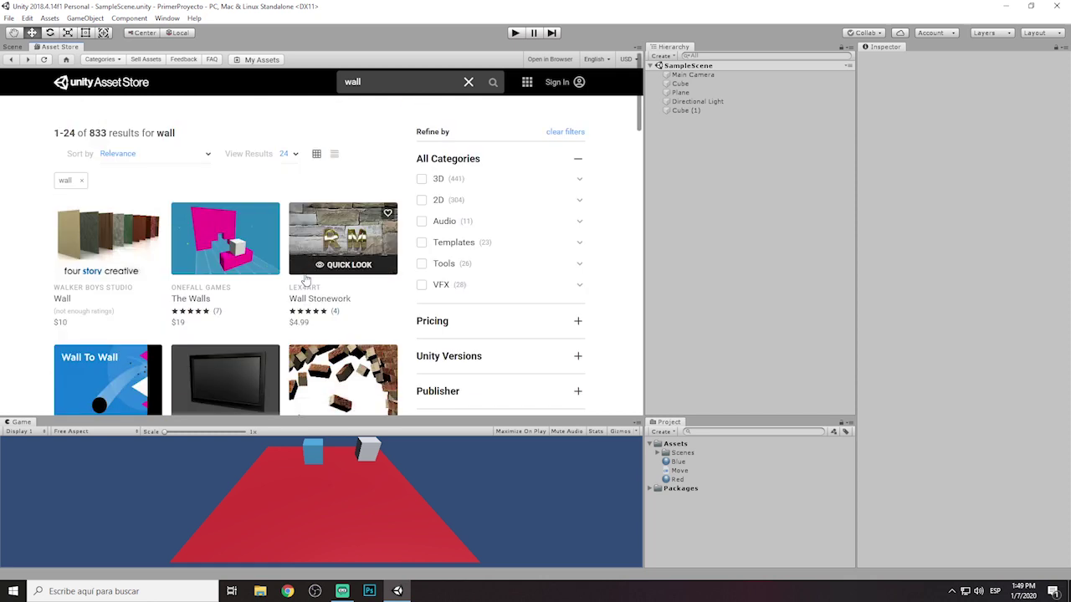
Step: Filter the wall results to Audio, browse them, then clear the search
left_click(439, 226)
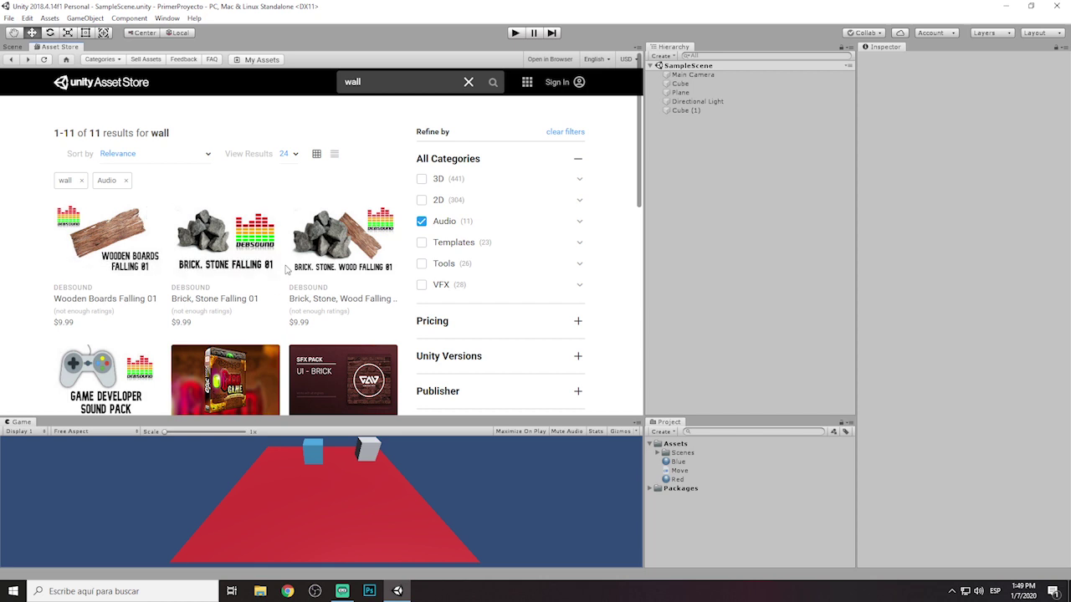
scroll(284, 272, "down", 3)
scroll(268, 276, "down", 3)
scroll(267, 276, "up", 5)
scroll(292, 293, "up", 2)
left_click(468, 82)
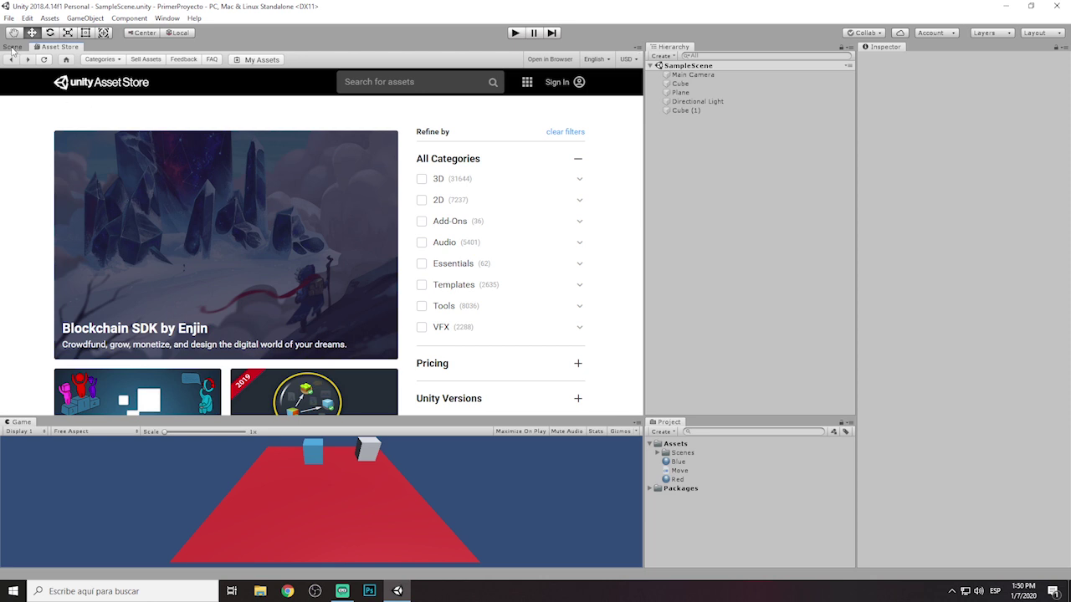
left_click(12, 48)
right_click_drag(225, 232, 322, 233)
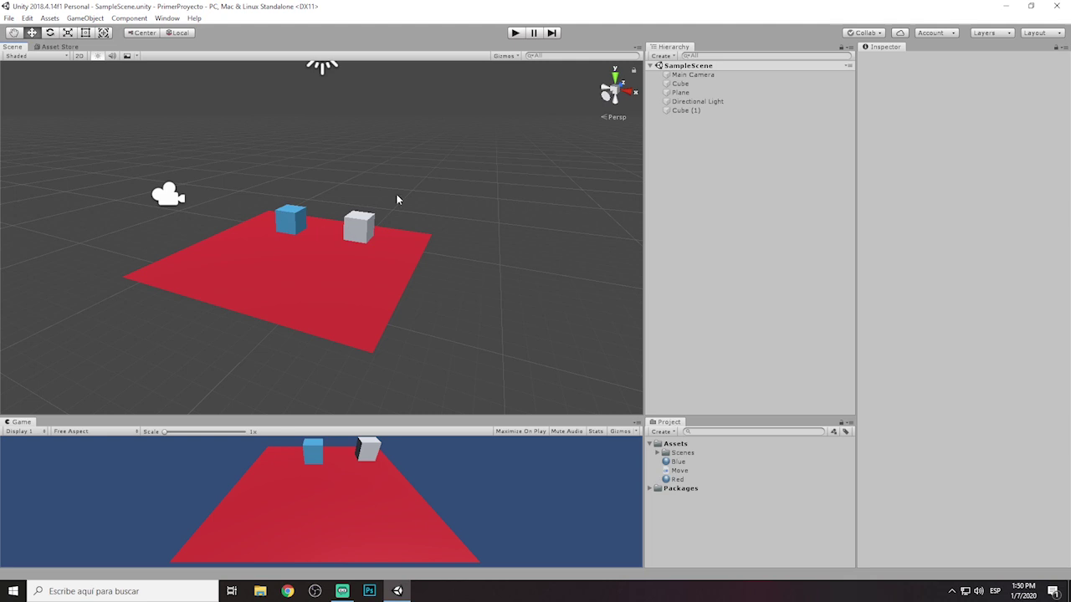
right_click_drag(392, 207, 387, 200)
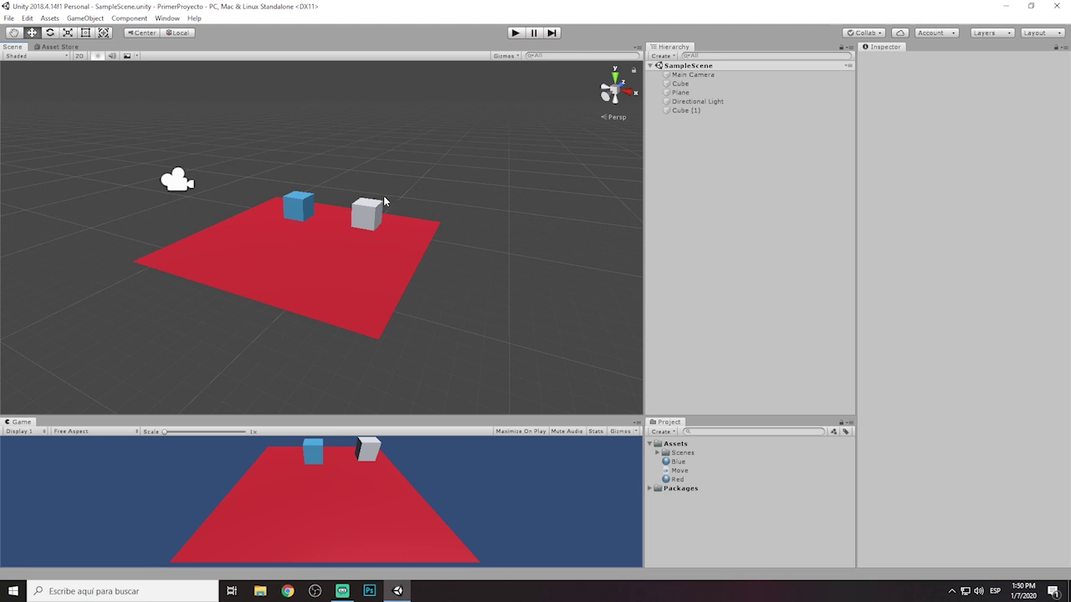
left_click(66, 48)
scroll(317, 229, "down", 5)
scroll(173, 222, "down", 10)
scroll(173, 222, "down", 2)
scroll(172, 216, "up", 15)
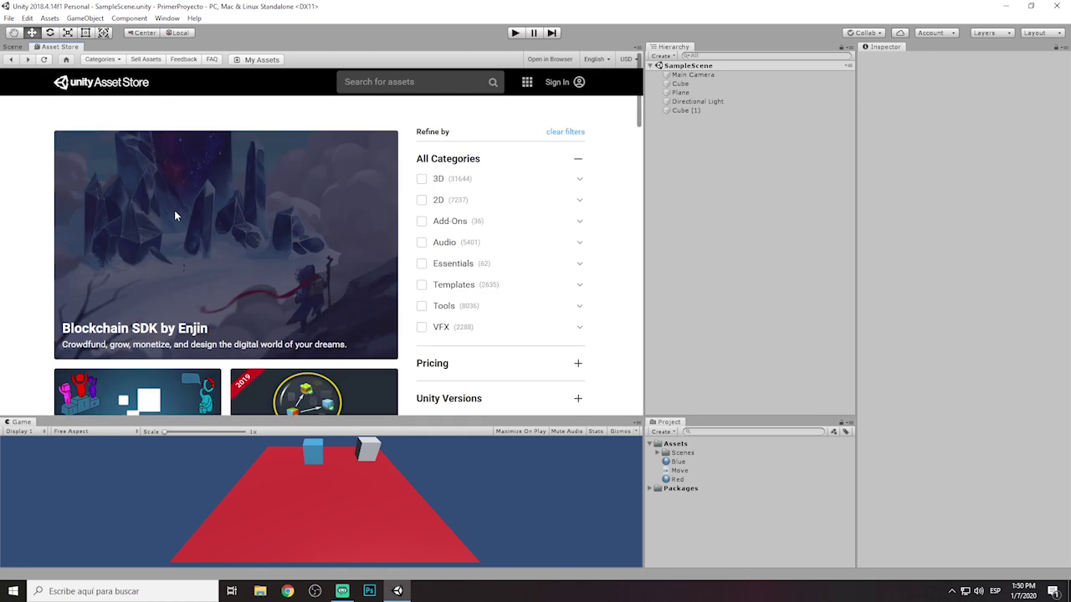